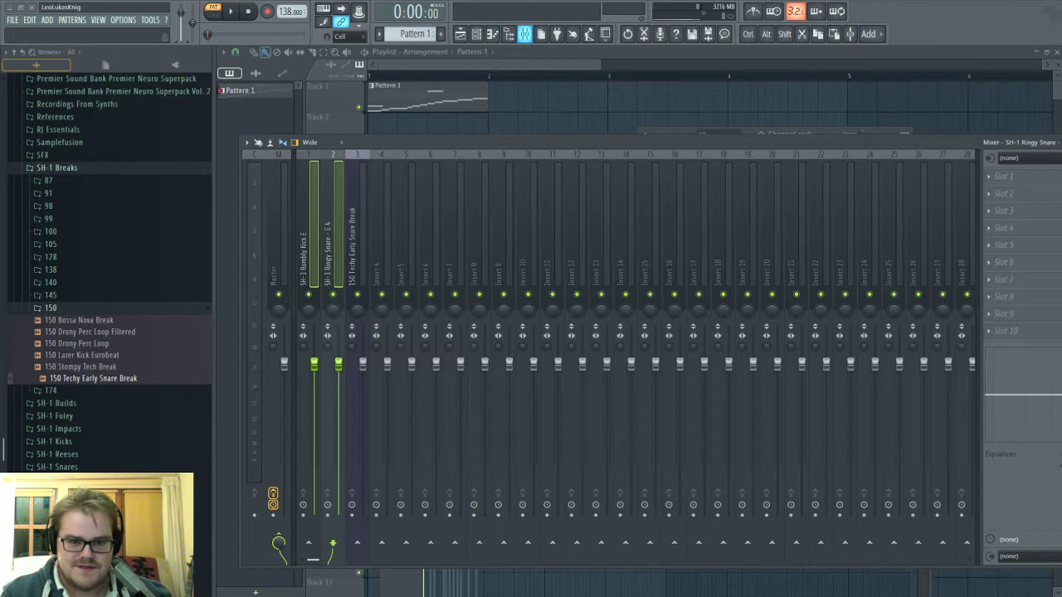
Sidechain the kick and snare mixer tracks into the break's insert 3.
click(357, 245)
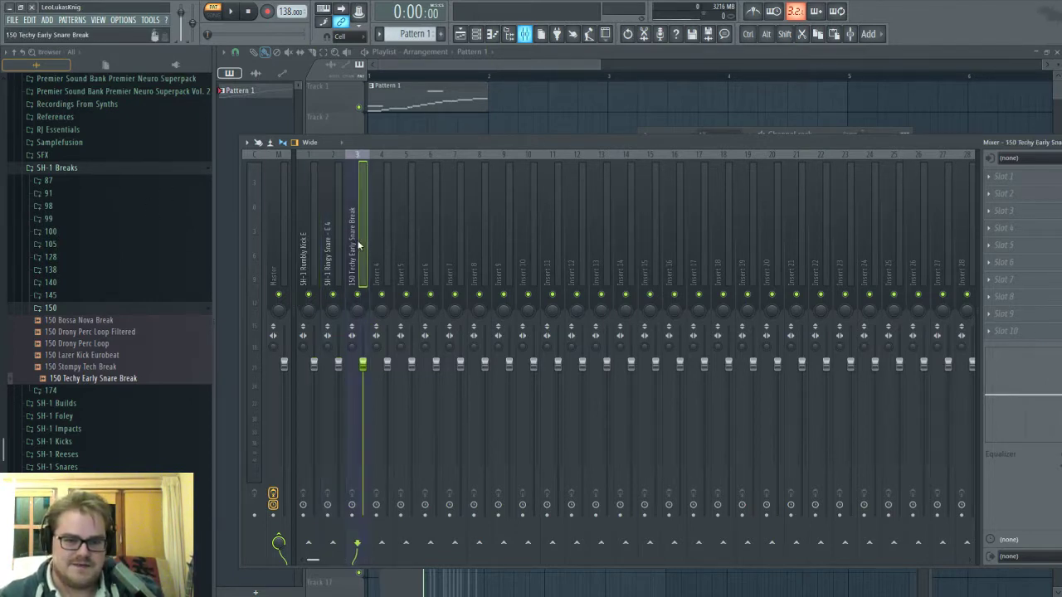
click(304, 254)
click(332, 248)
click(309, 247)
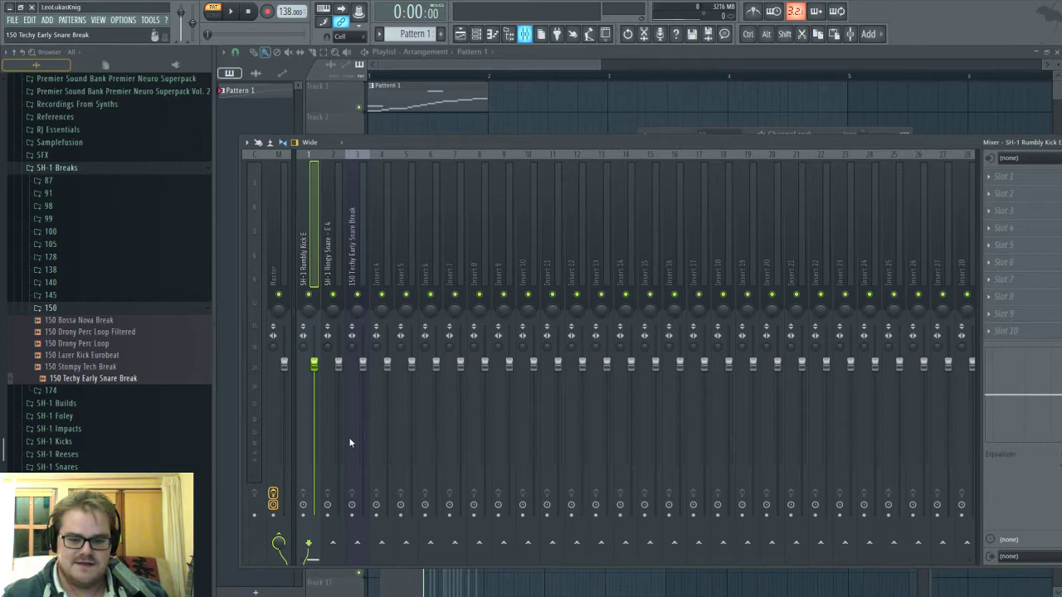
click(357, 542)
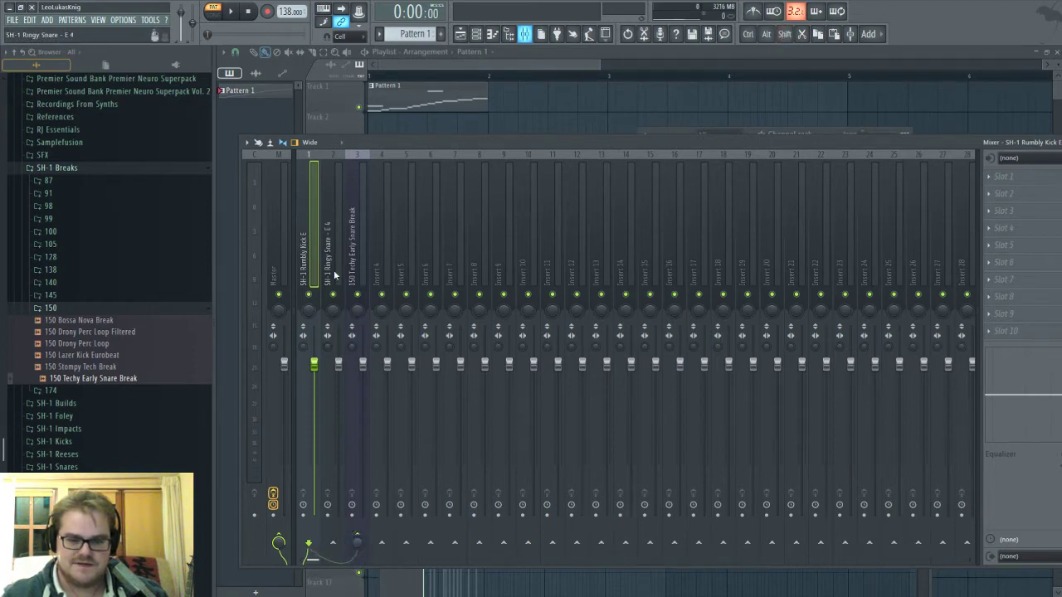
click(334, 275)
click(357, 543)
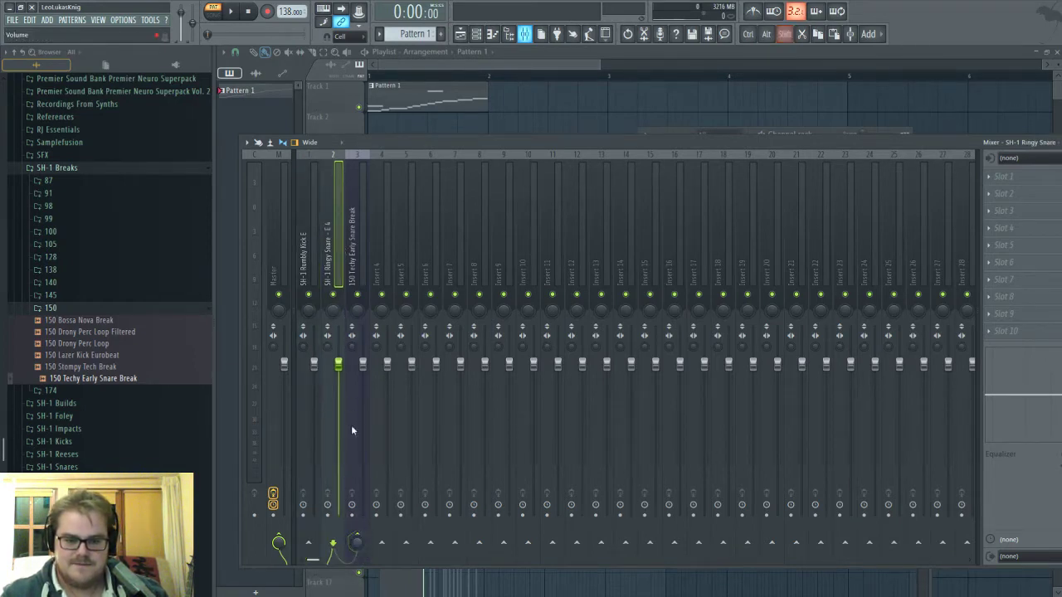
Remove the stray snare send to Insert 4 and bring up the break's first effect slot list.
click(320, 220)
click(331, 221)
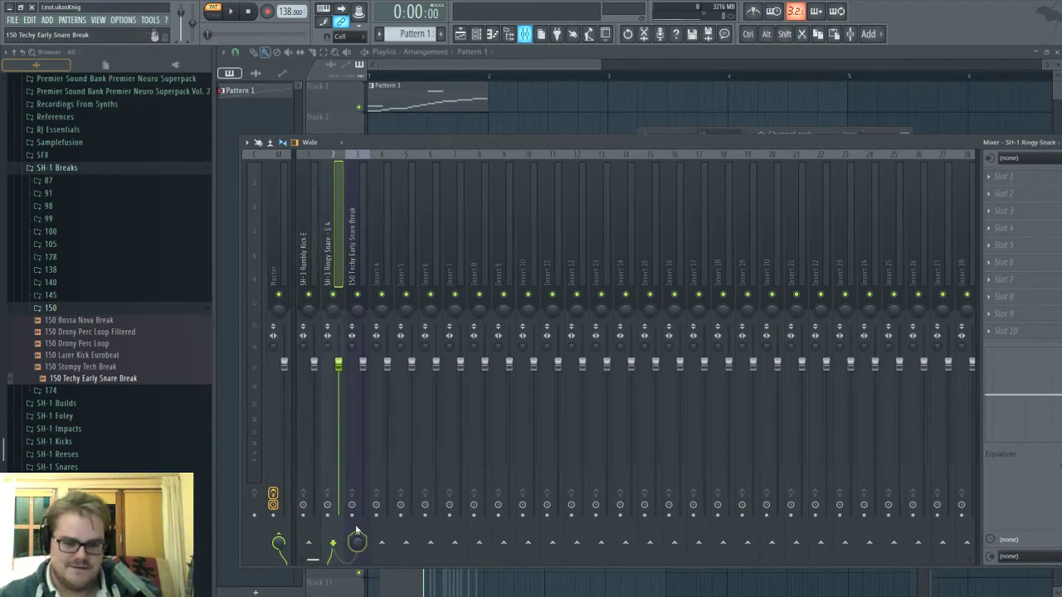
shift+click(381, 543)
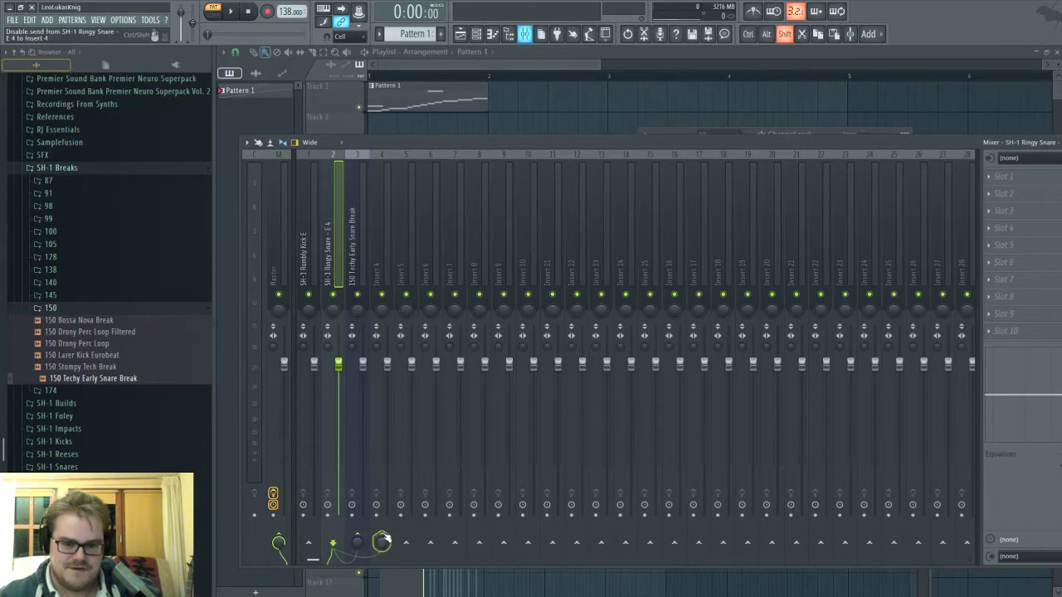
click(383, 543)
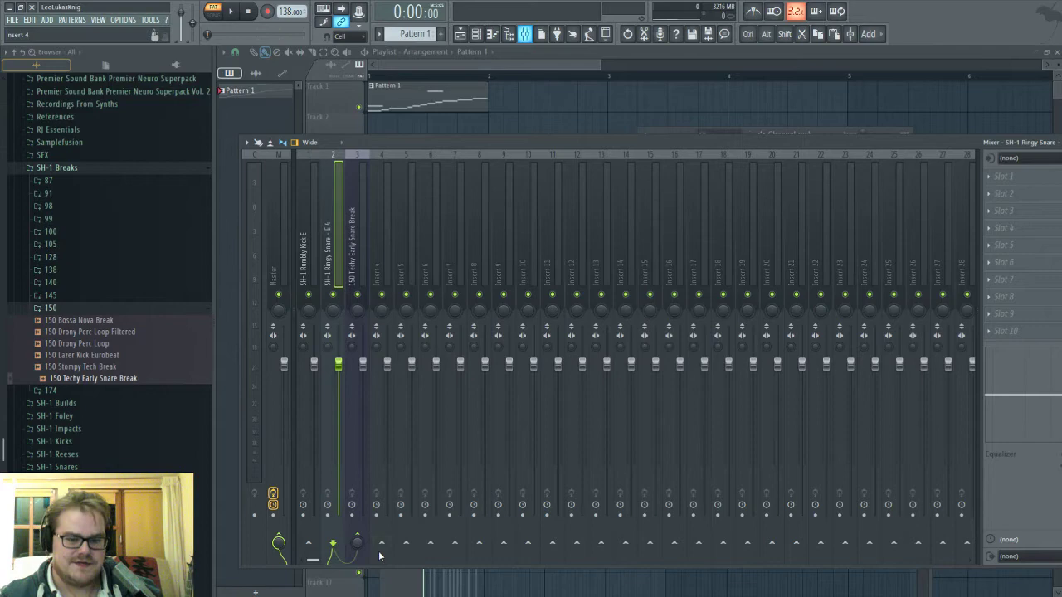
click(355, 221)
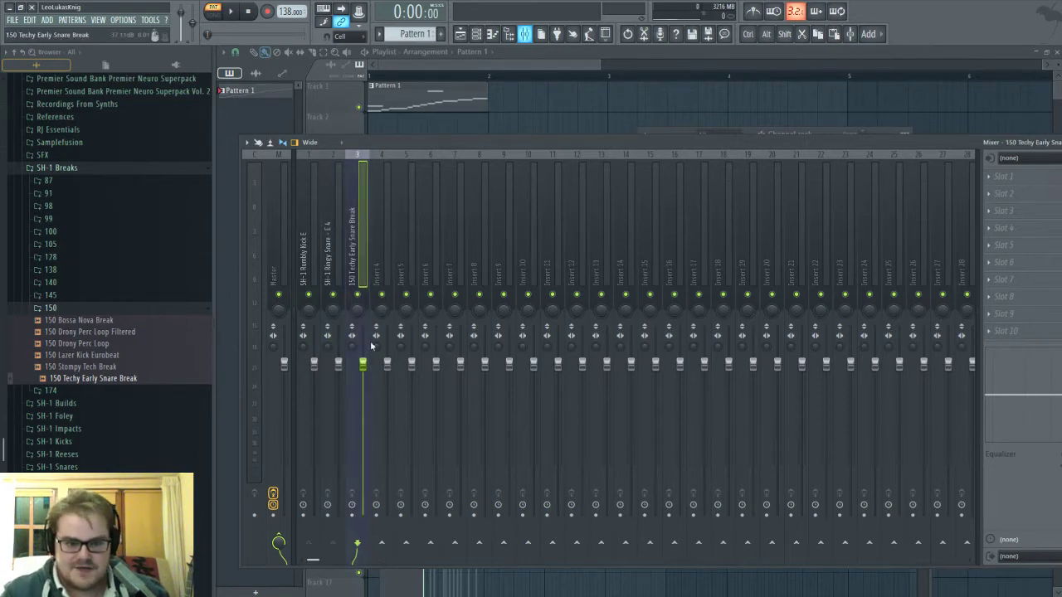
click(1023, 184)
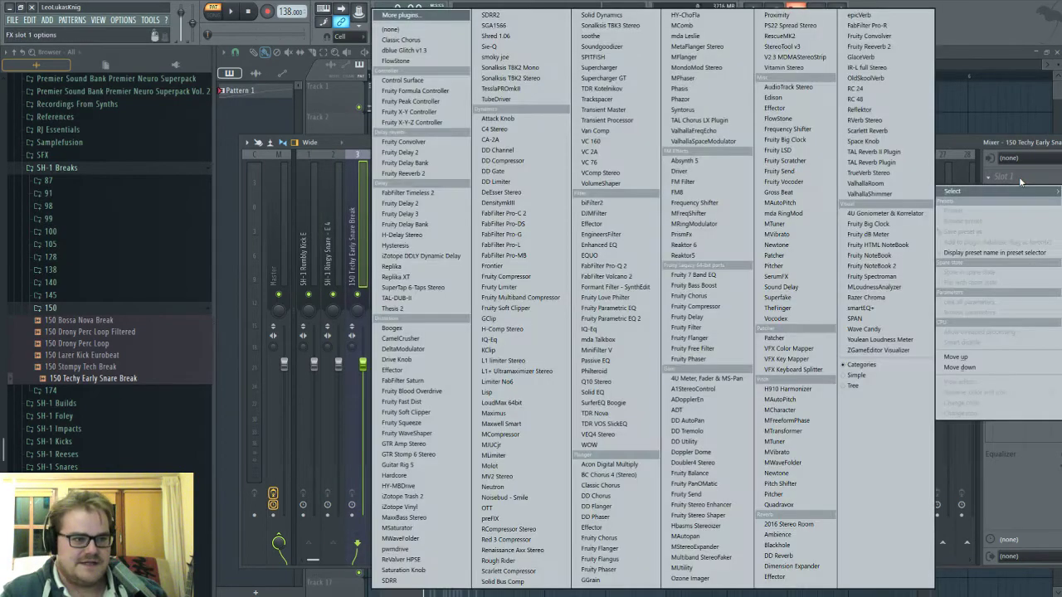
Load FabFilter Pro-C 2 on the break track and enlarge its window.
click(531, 213)
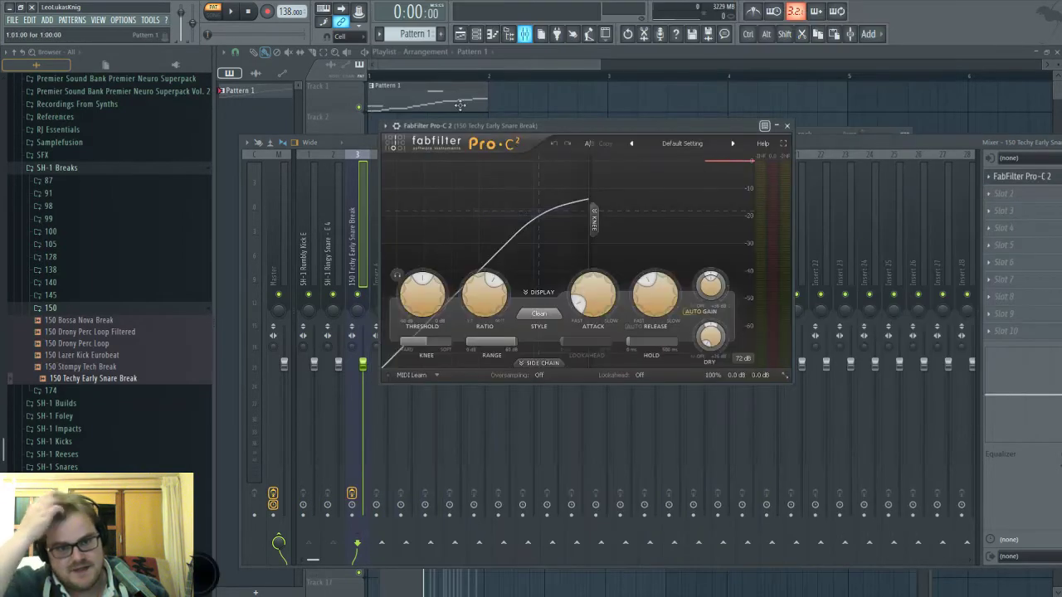
drag(487, 125, 398, 178)
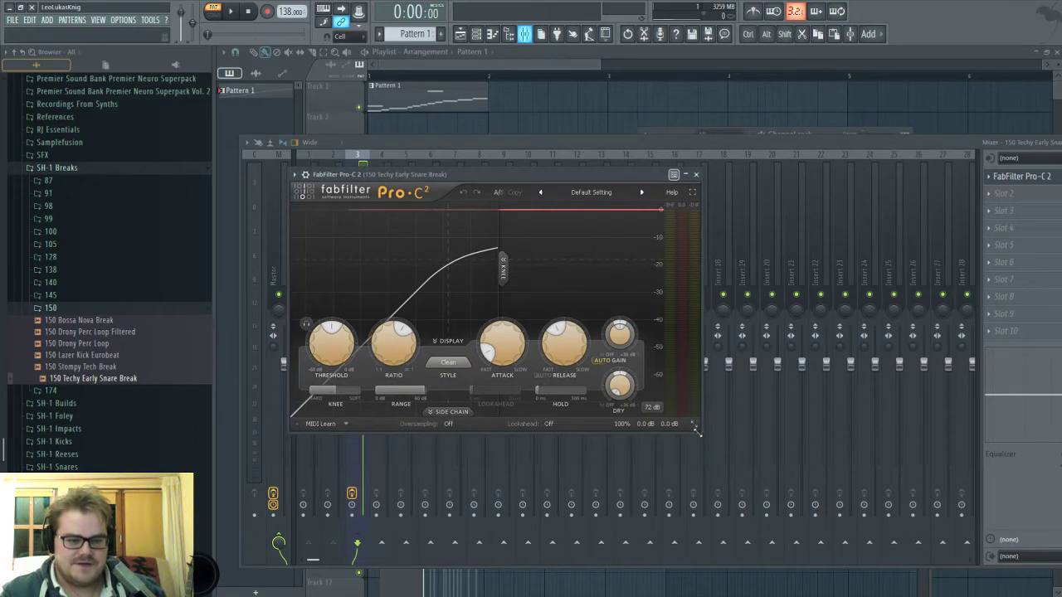
drag(694, 429, 904, 564)
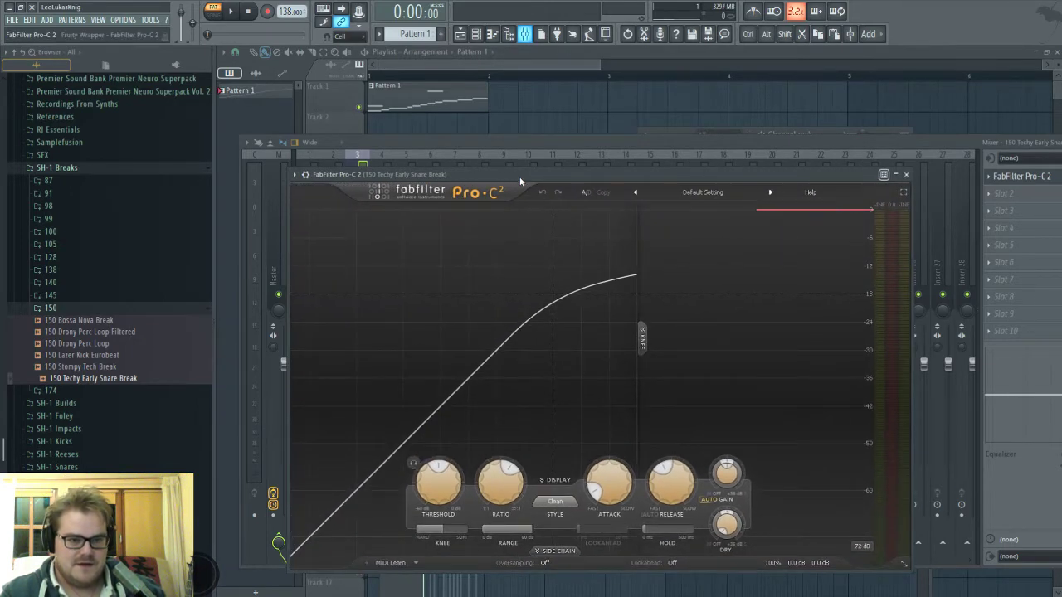
drag(520, 175, 510, 120)
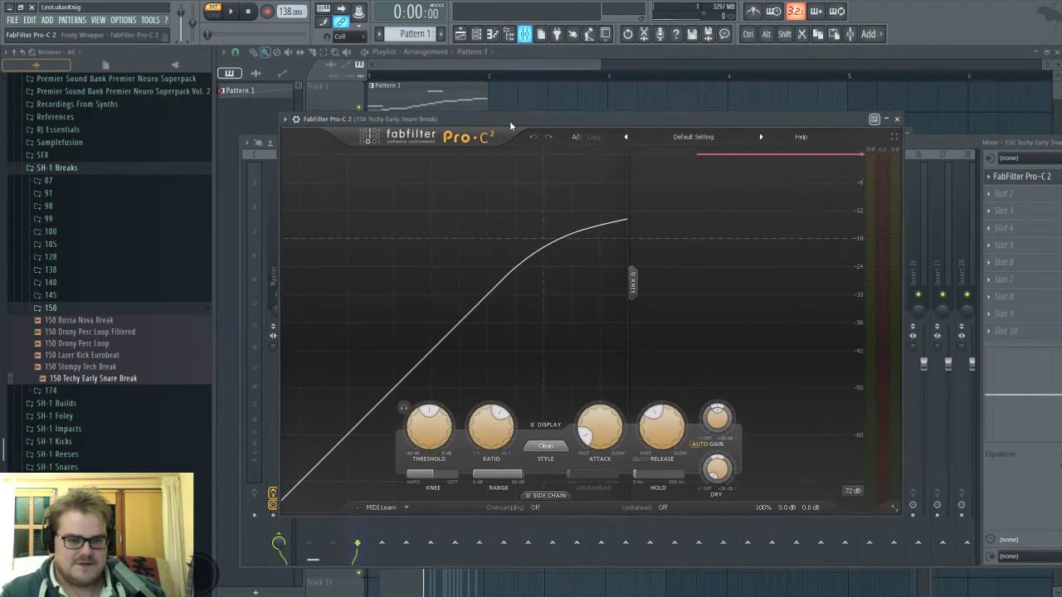
Set Pro-C 2's side-chain input to Ext and play the song to hear it.
click(544, 495)
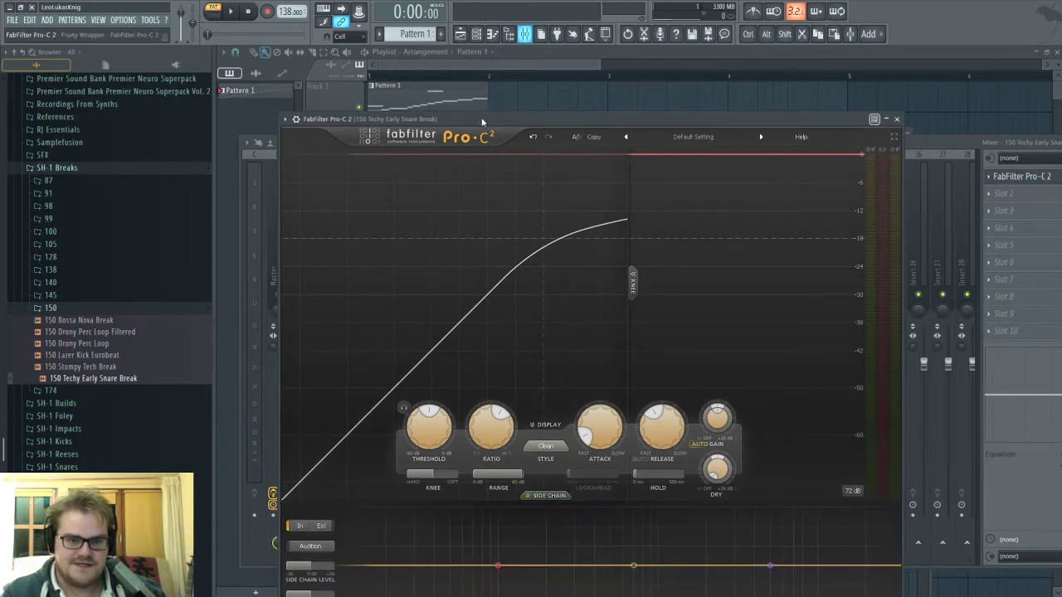
drag(485, 120, 486, 55)
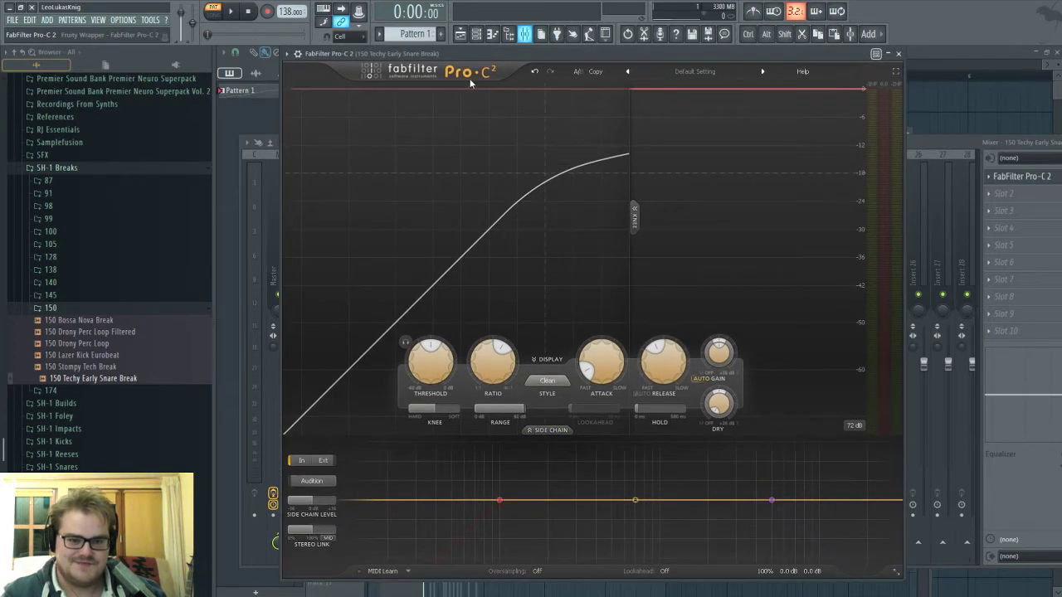
click(326, 463)
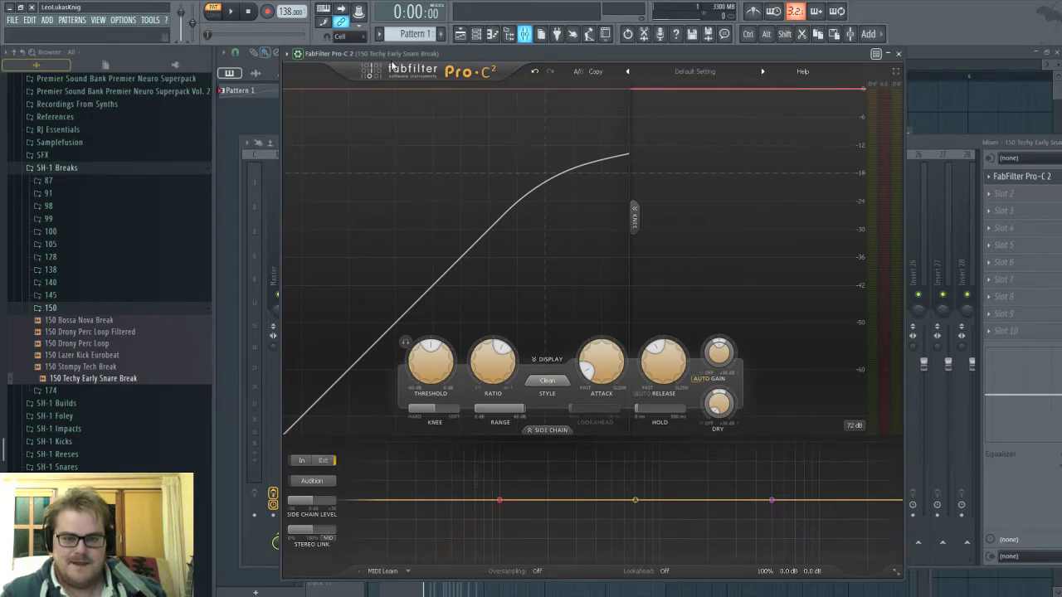
key(space)
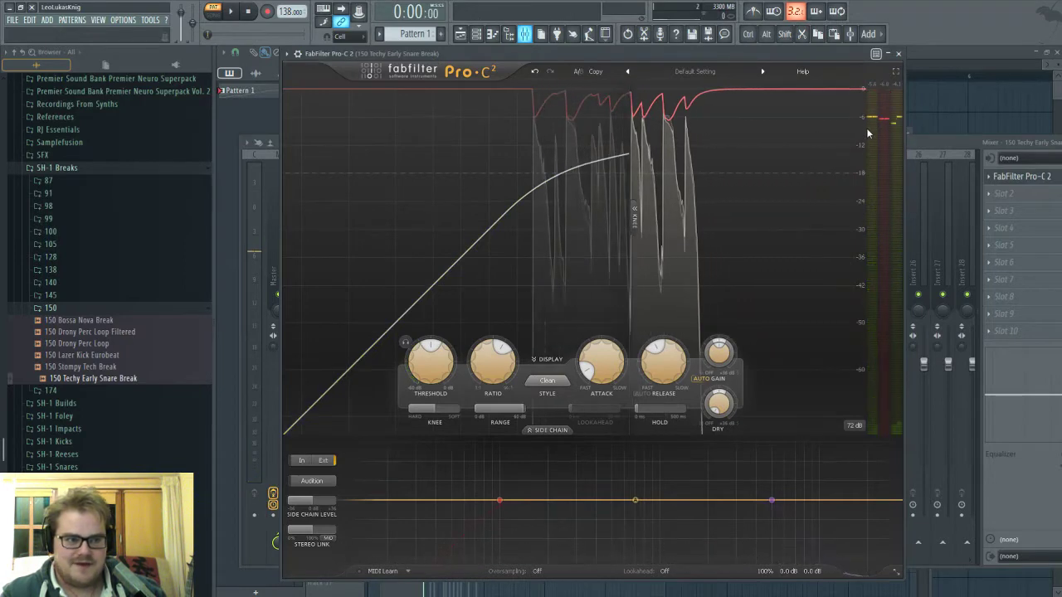
Map the wrapper's Stereo Side Chain to input 1 (SH-1 Rumbly Kick E) and return to Pro-C 2.
click(298, 54)
click(317, 71)
click(335, 92)
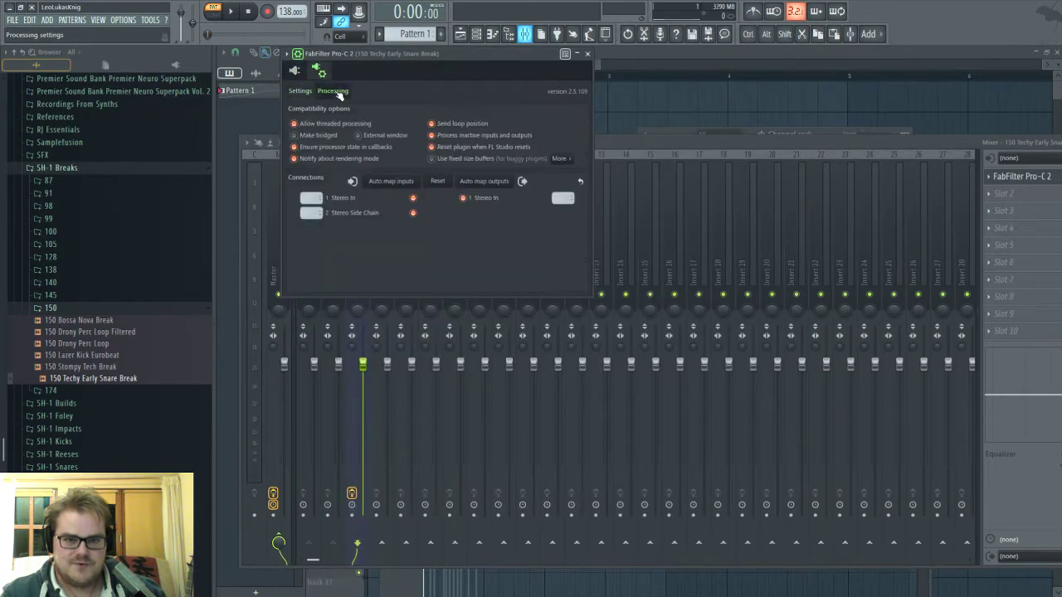
click(307, 214)
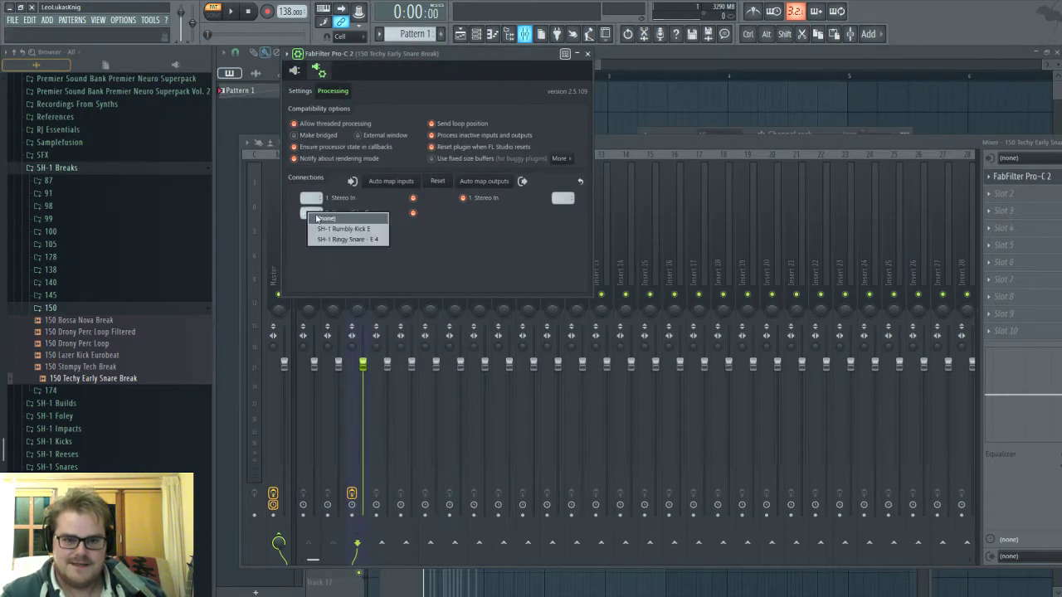
click(352, 229)
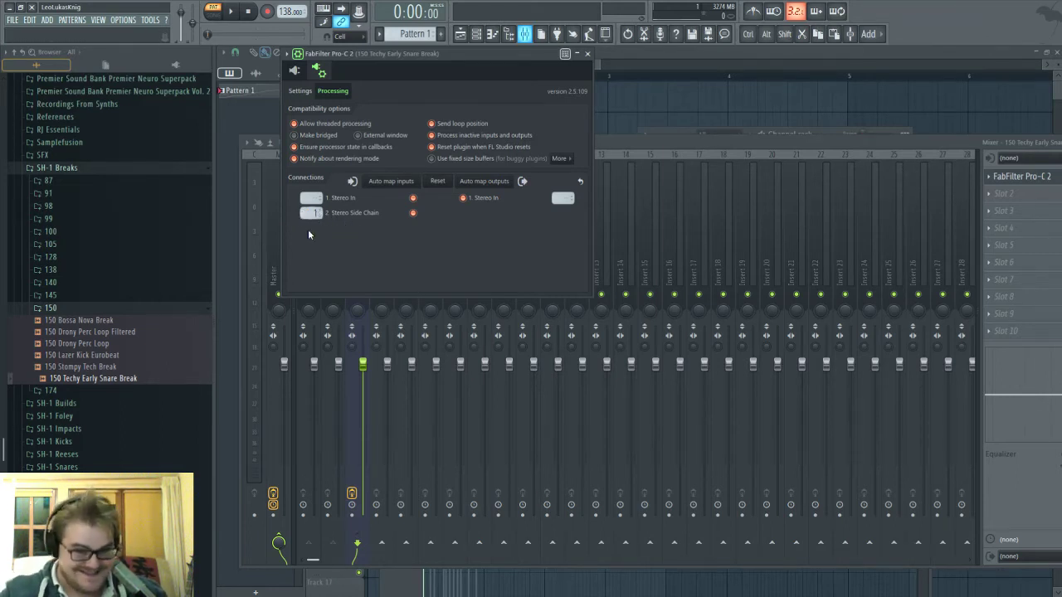
scroll(303, 214, up, 1)
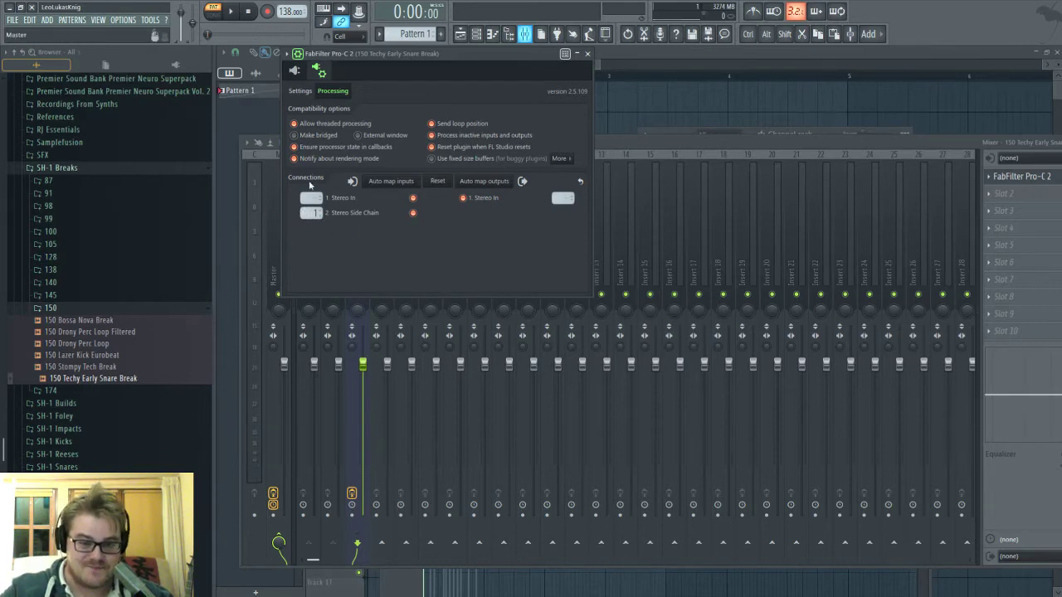
click(299, 54)
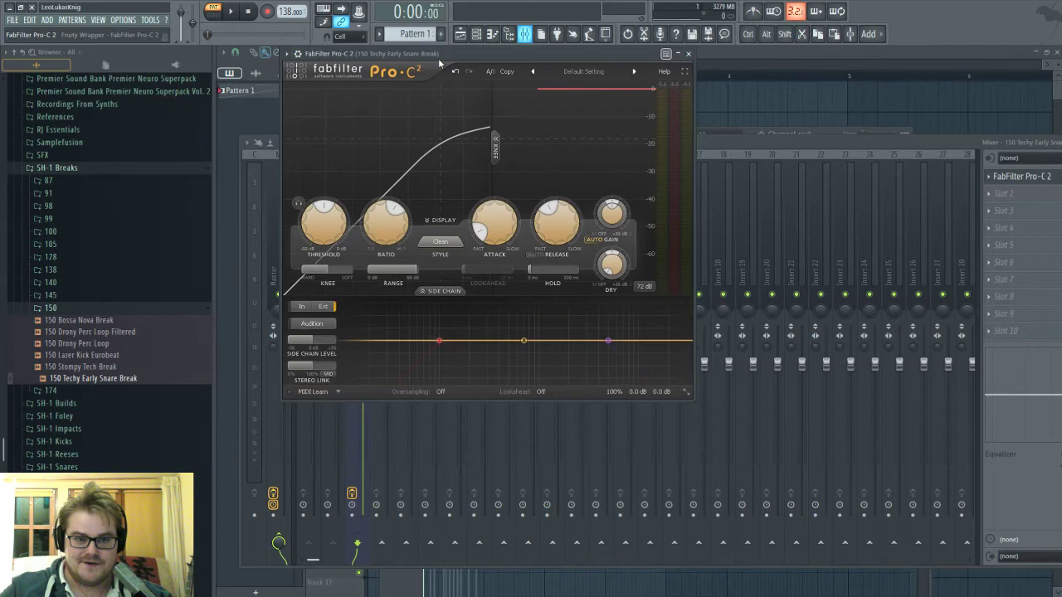
Turn off Pro-C 2's Auto Gain and replay to hear the break ducking under the kick.
drag(440, 62, 532, 92)
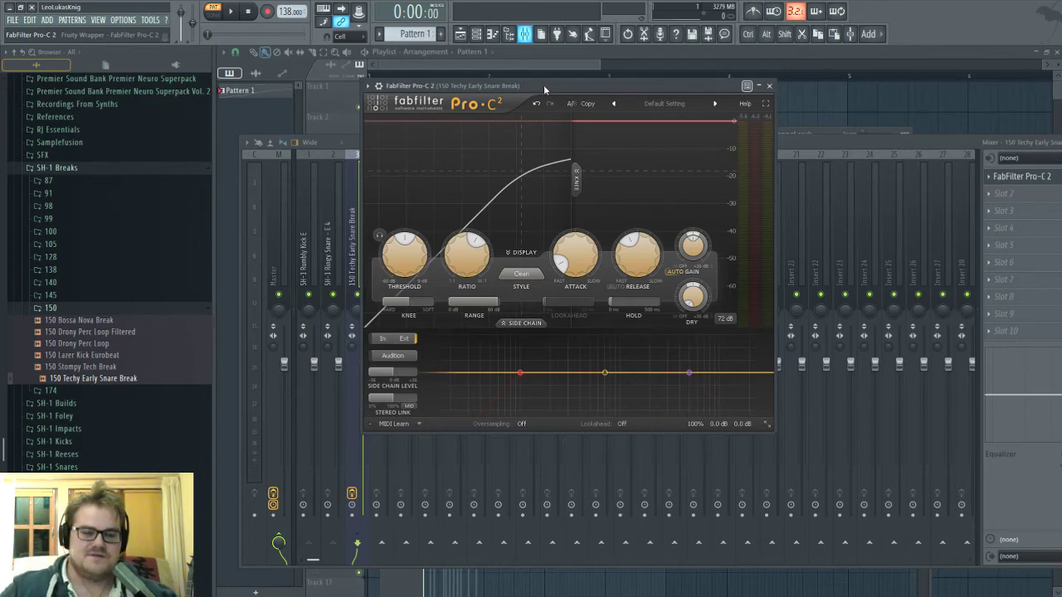
drag(550, 95, 534, 119)
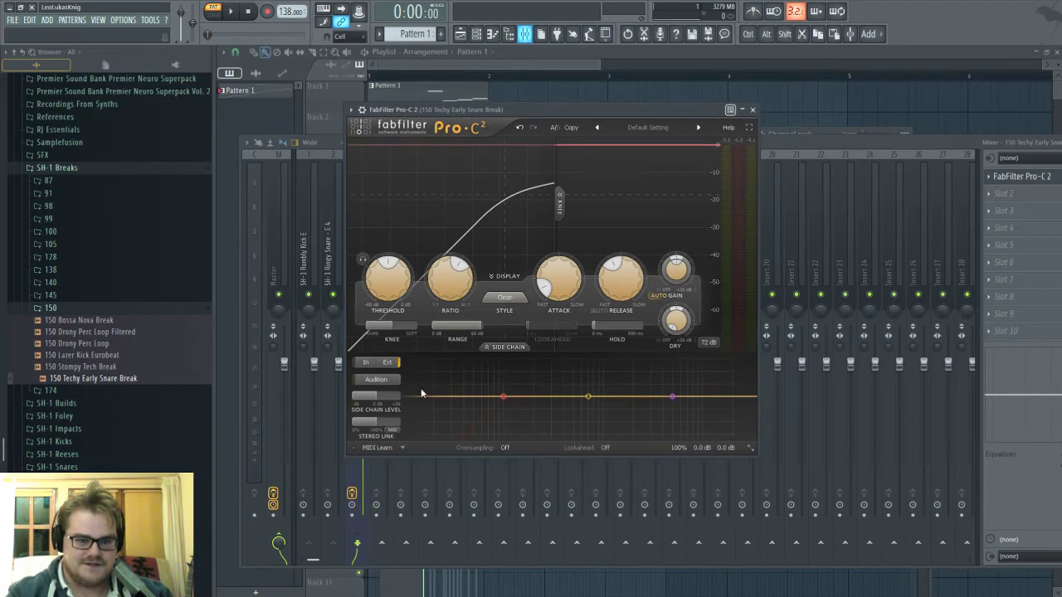
key(space)
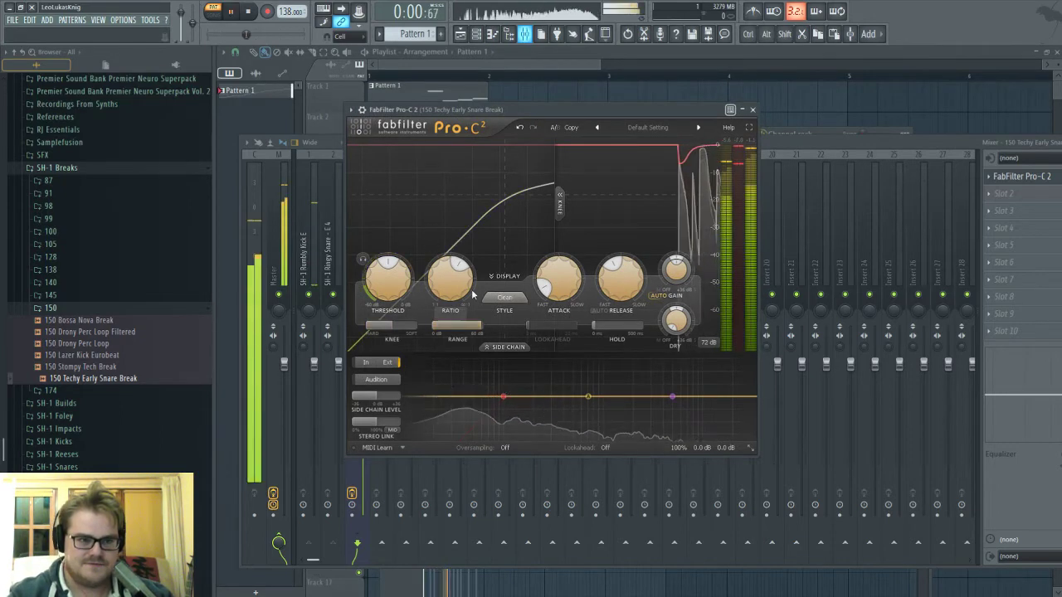
key(space)
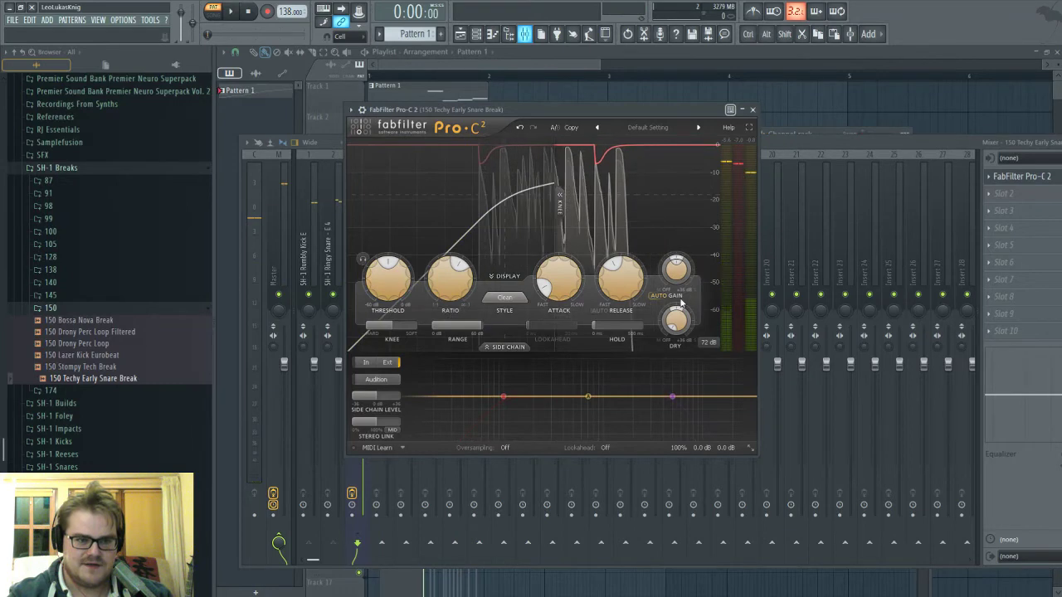
click(655, 296)
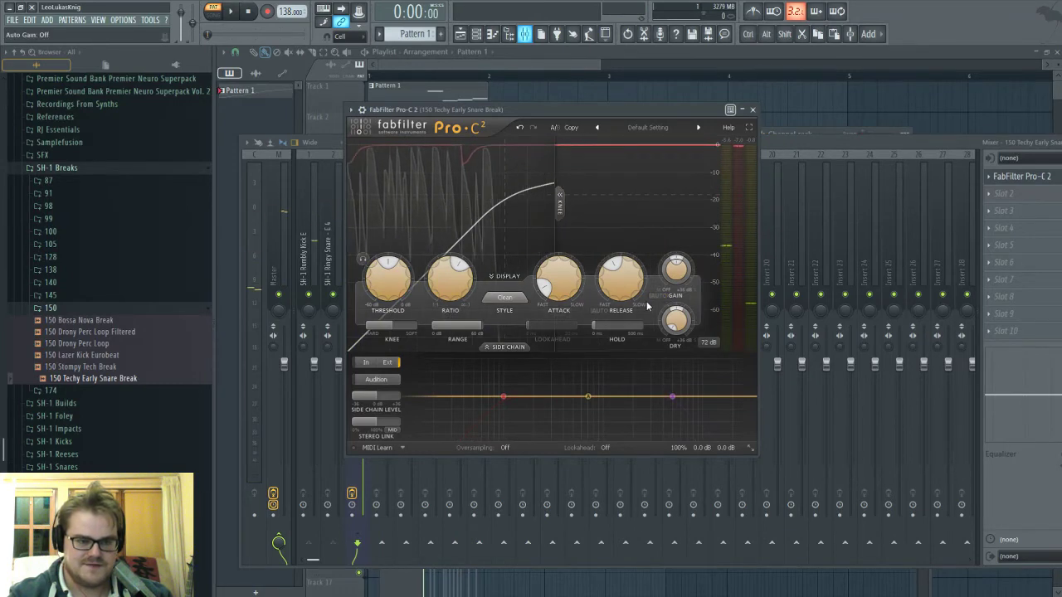
key(space)
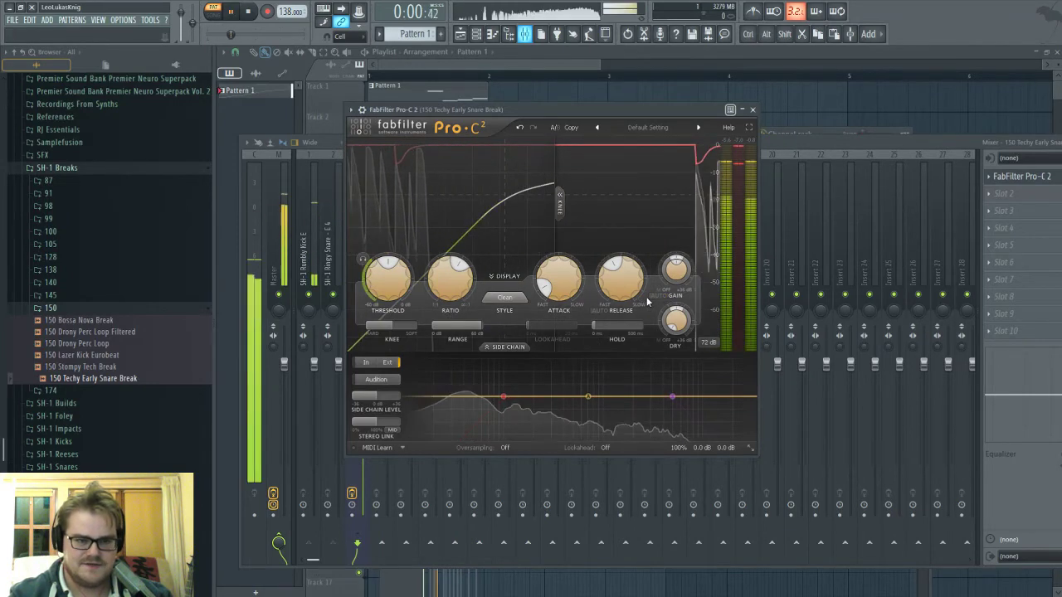
Copy the Pro-C 2 from the break's first effect slot into slot 2.
key(space)
click(989, 176)
key(Escape)
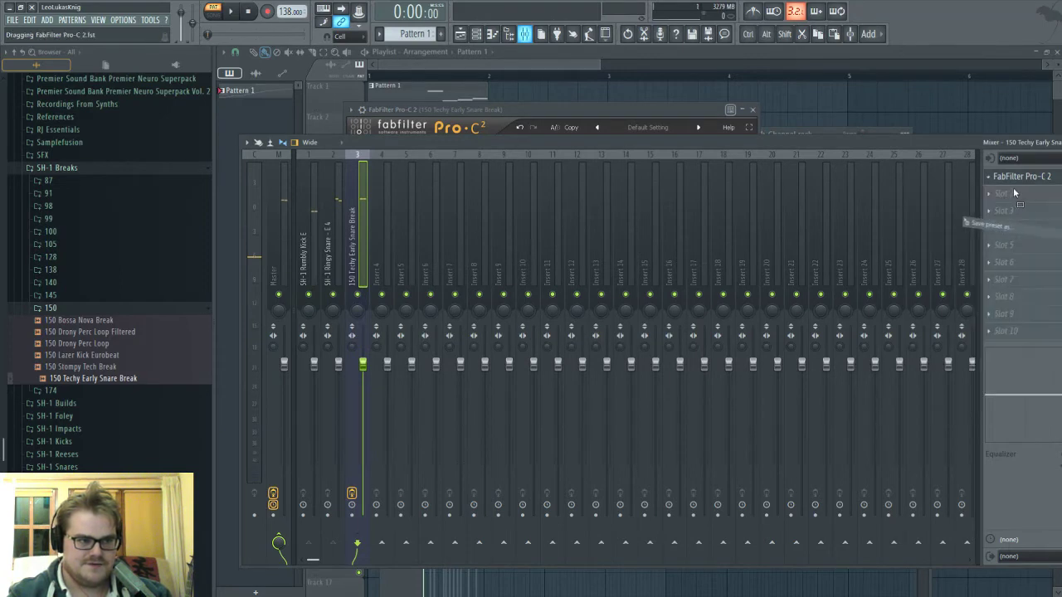
drag(1021, 176, 1022, 193)
Set the second Pro-C 2's wrapper side-chain input to 2.
click(238, 103)
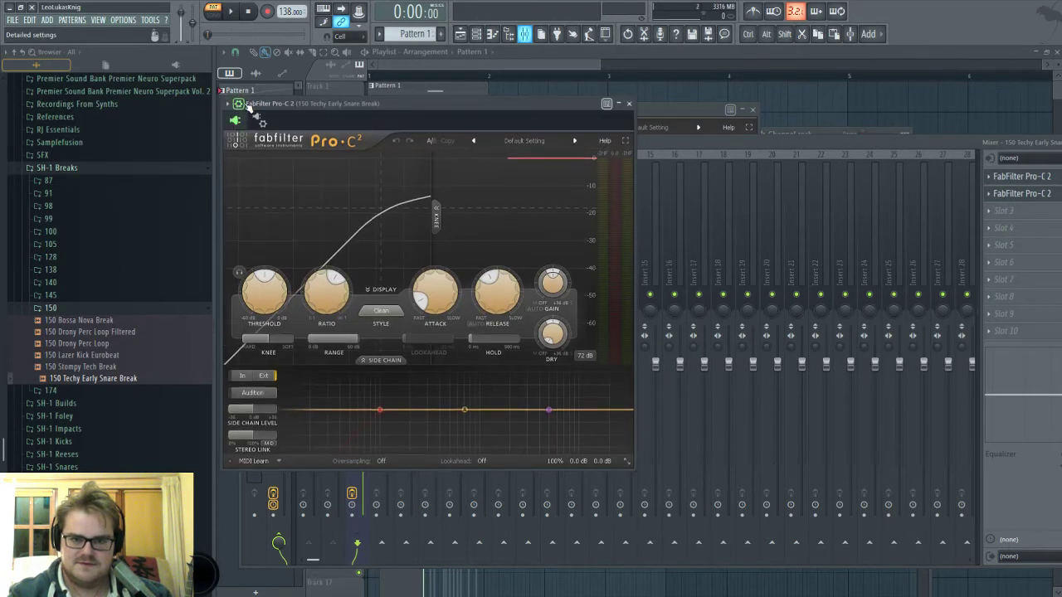
click(261, 121)
click(274, 141)
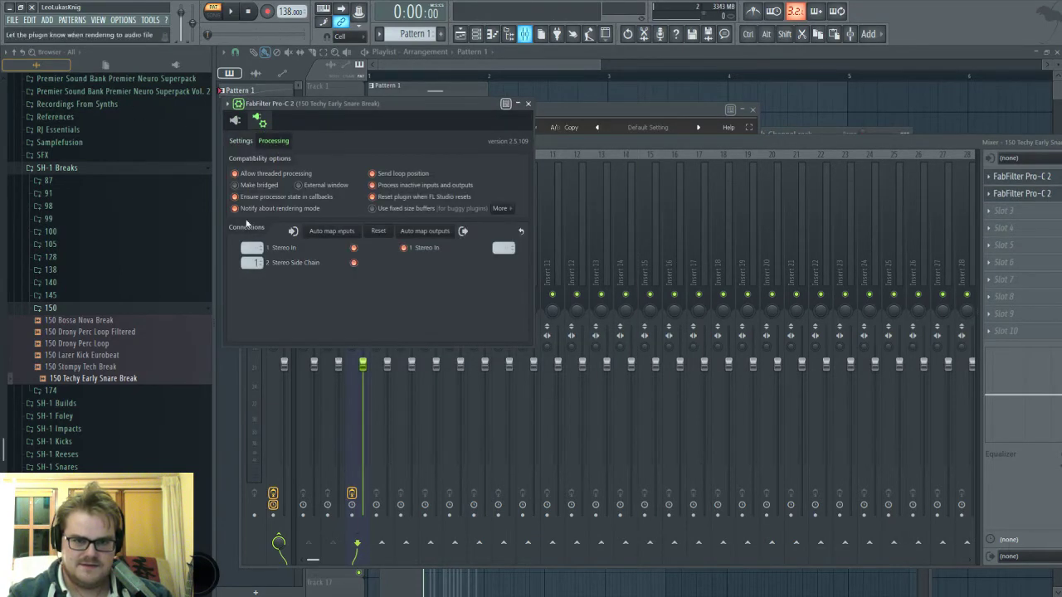
click(251, 263)
click(270, 289)
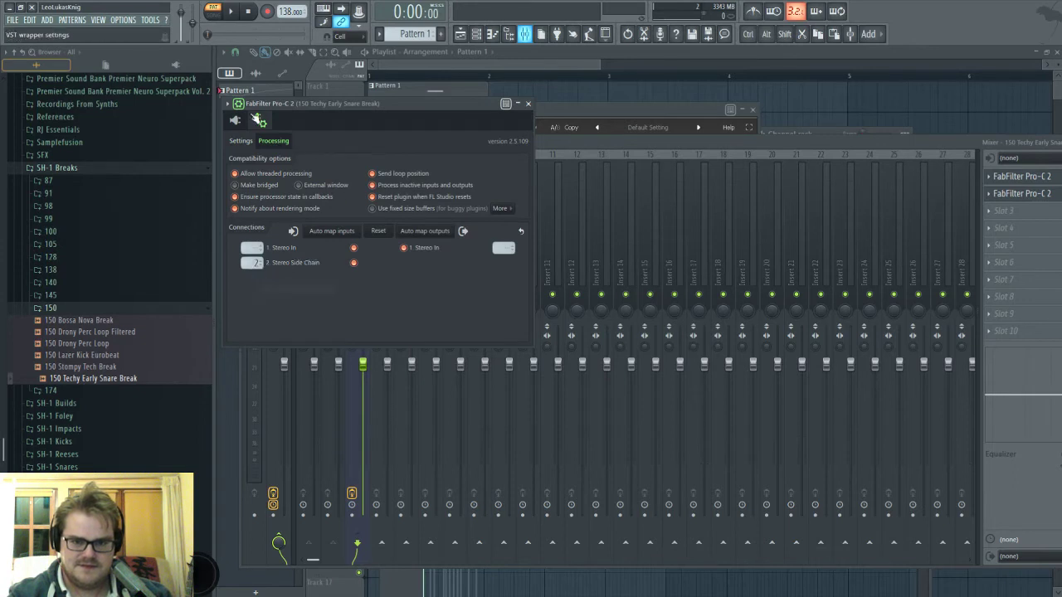
click(236, 120)
During playback, set the second Pro-C 2 to threshold -30.41 dB and ratio 6.94:1.
key(space)
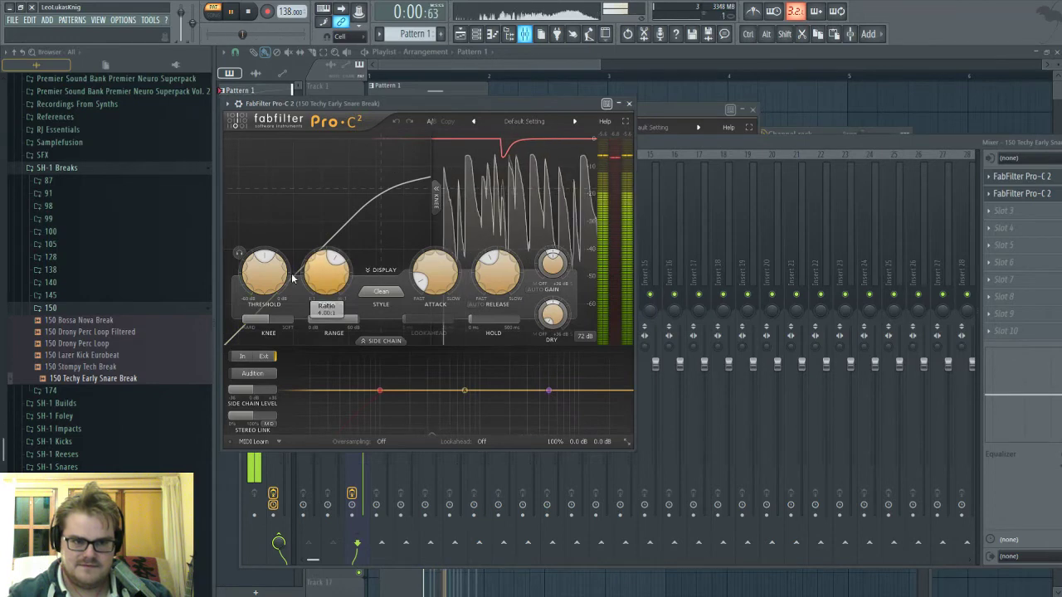
mouse_move(266, 308)
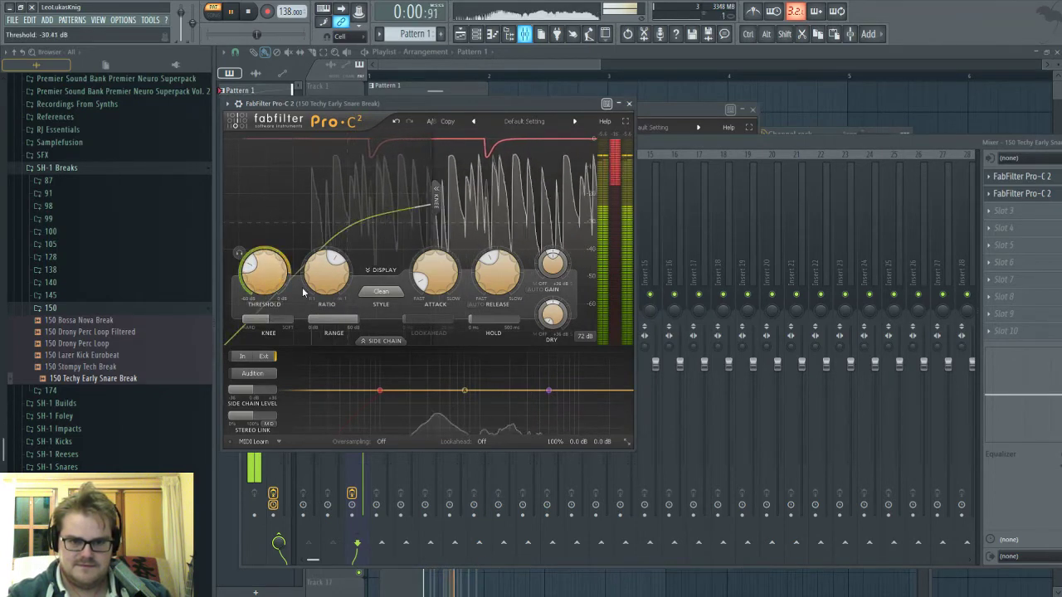
scroll(346, 285, up, 5)
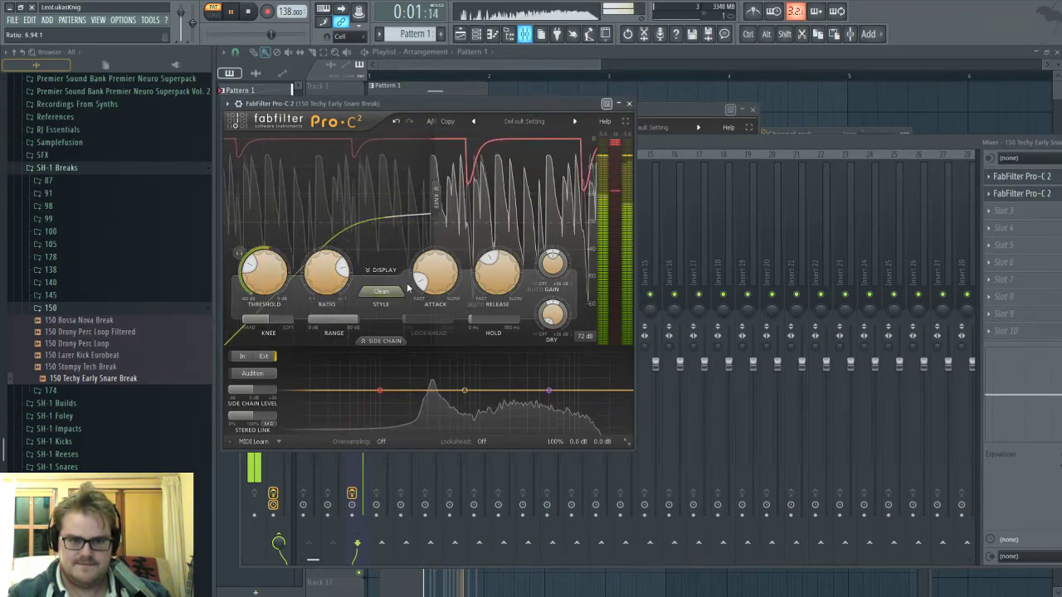
On the first Pro-C 2, lower threshold to -25.92 dB and enable Lookahead at 2.23 ms.
click(1029, 192)
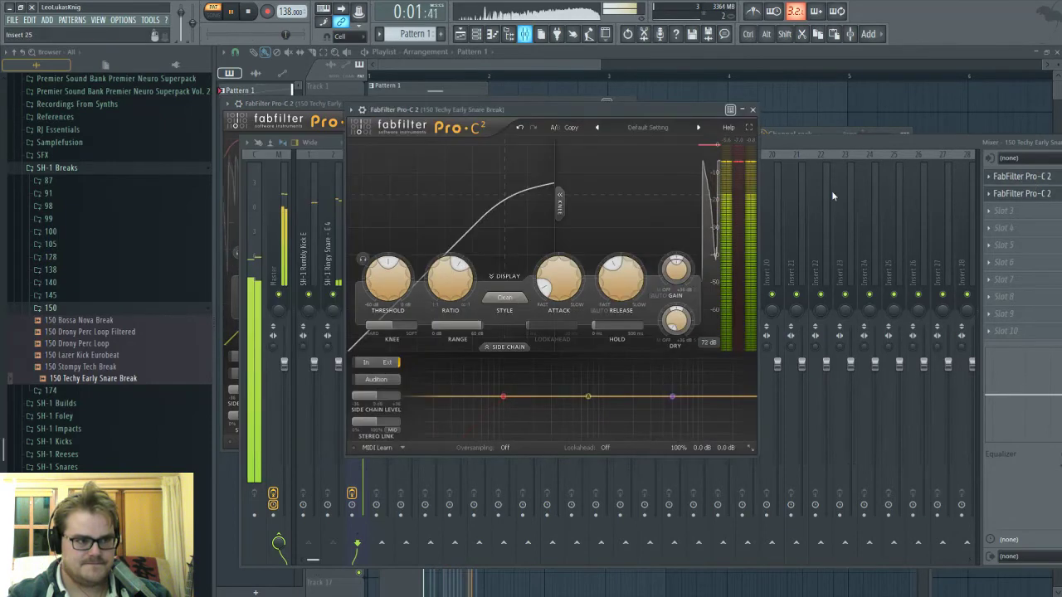
mouse_move(385, 296)
scroll(385, 296, down, 3)
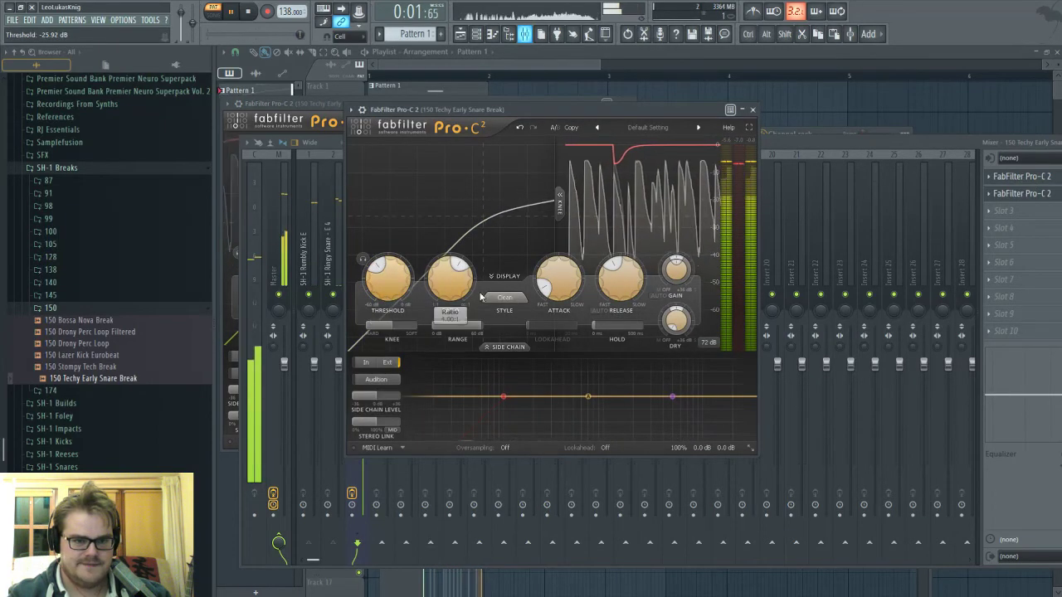
key(space)
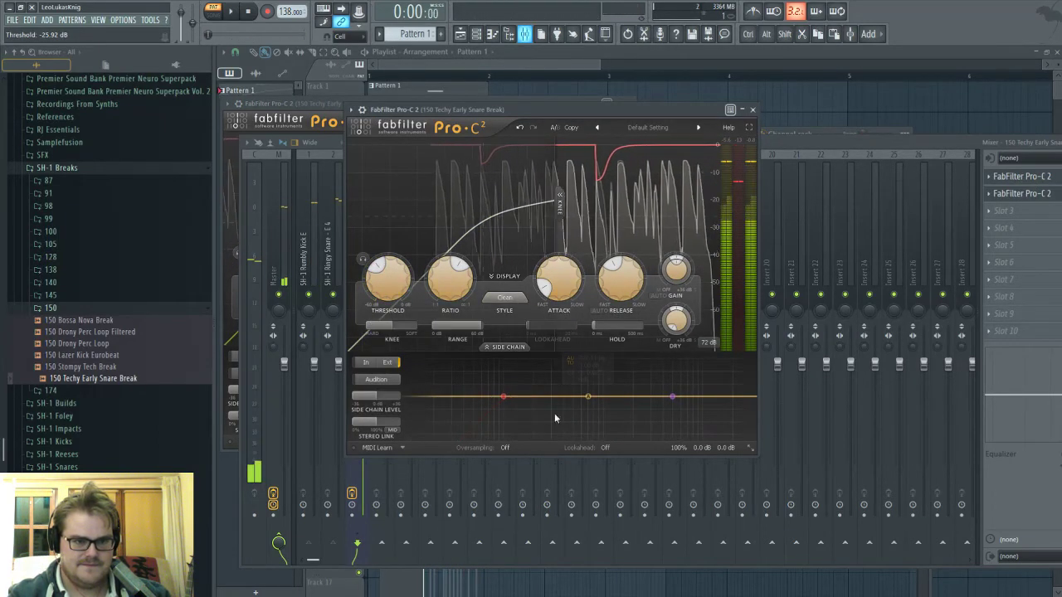
click(605, 448)
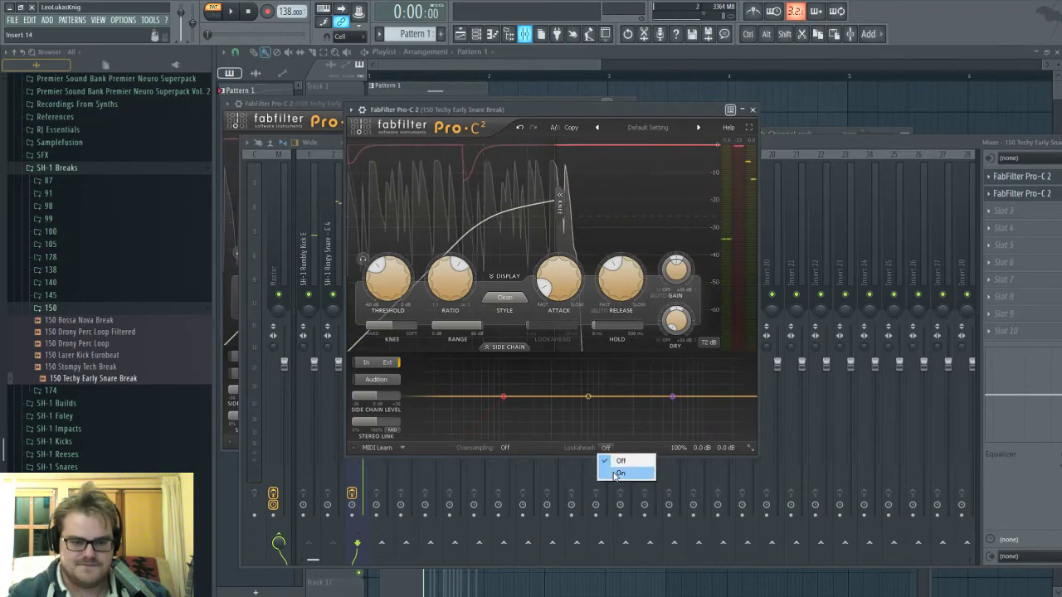
click(621, 472)
scroll(544, 333, up, 3)
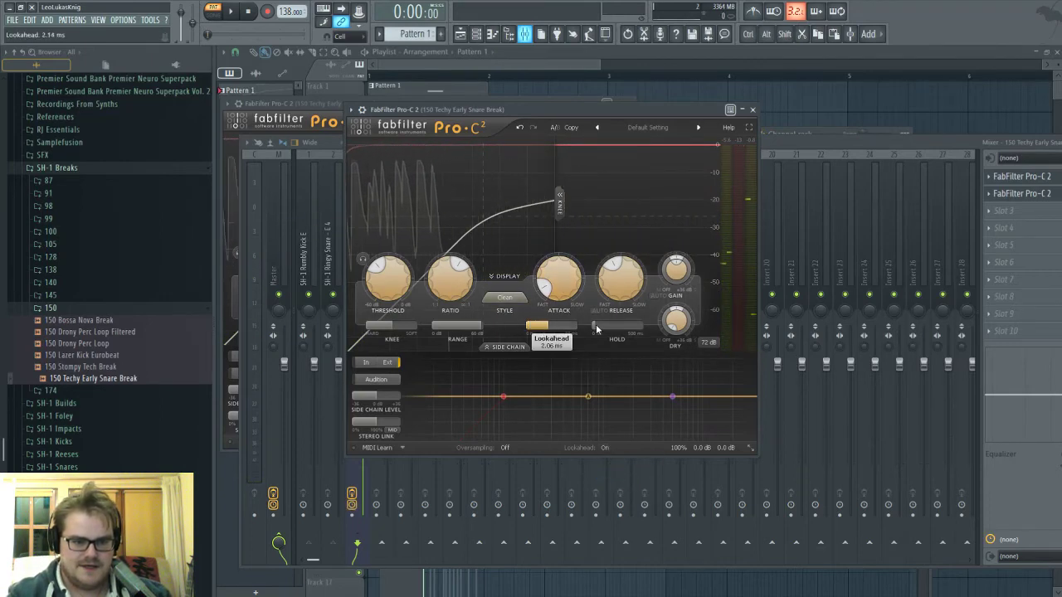
mouse_move(598, 328)
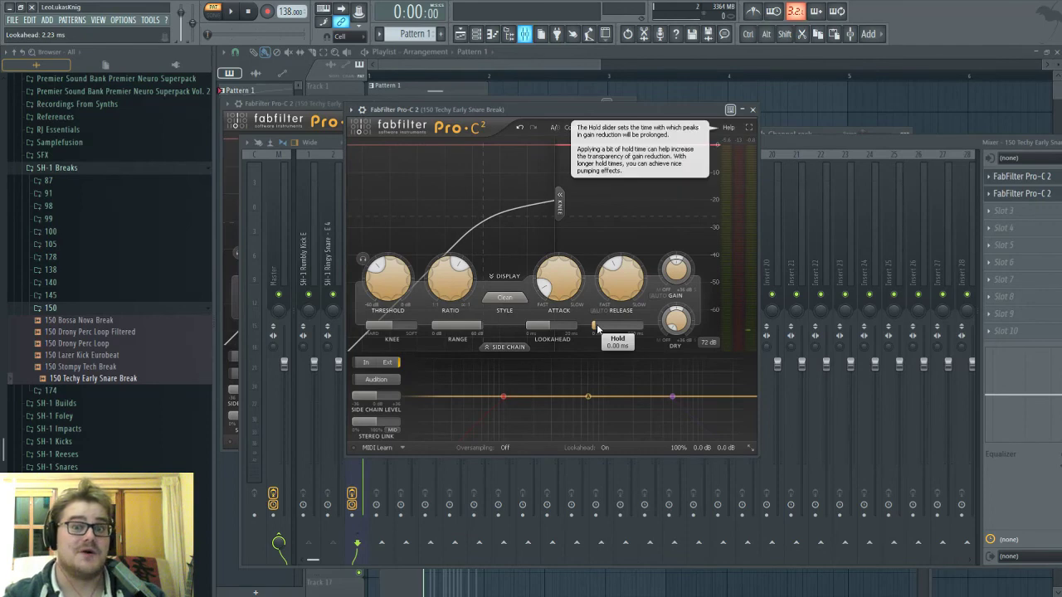